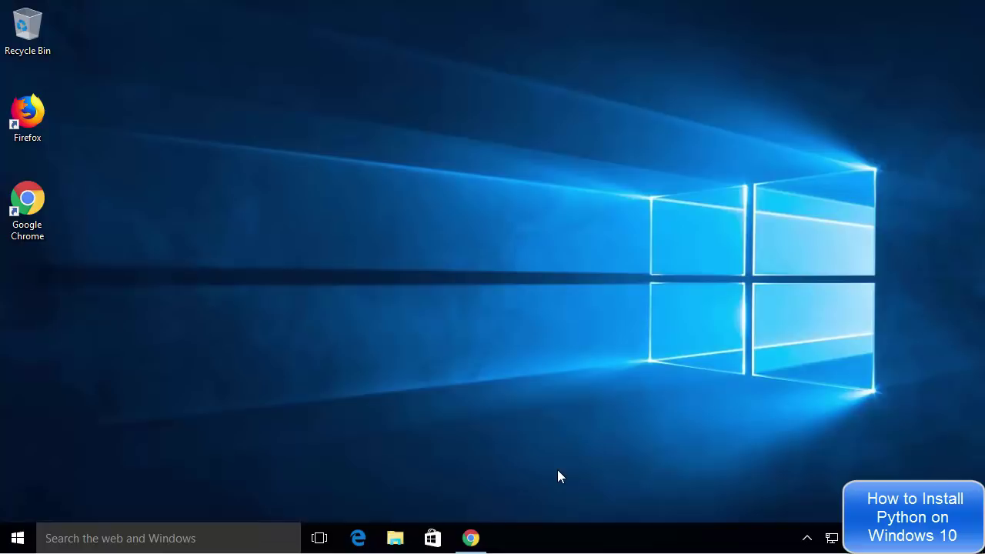
# Step: Restore the Chrome window with the Google results for 'python' from the taskbar
pyautogui.click(472, 538)
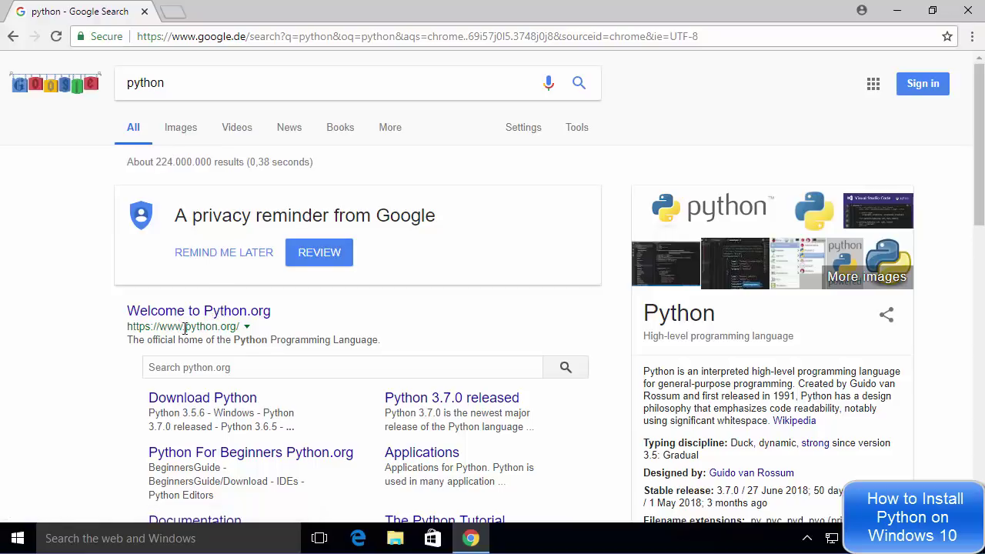
# Step: Go from the Python.org homepage to the 'Latest: Python 3.7.0' release page
pyautogui.click(210, 323)
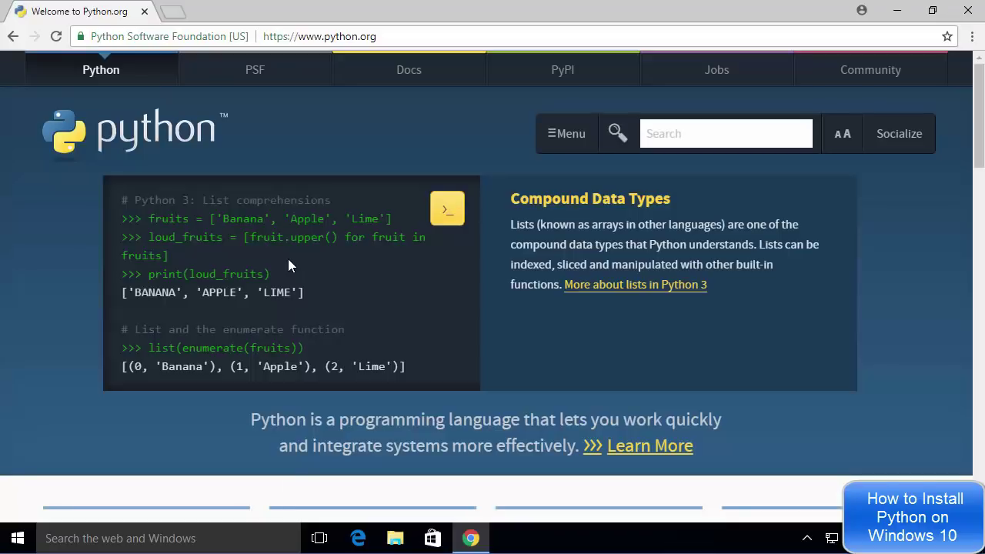
pyautogui.scroll(-3, 288, 261)
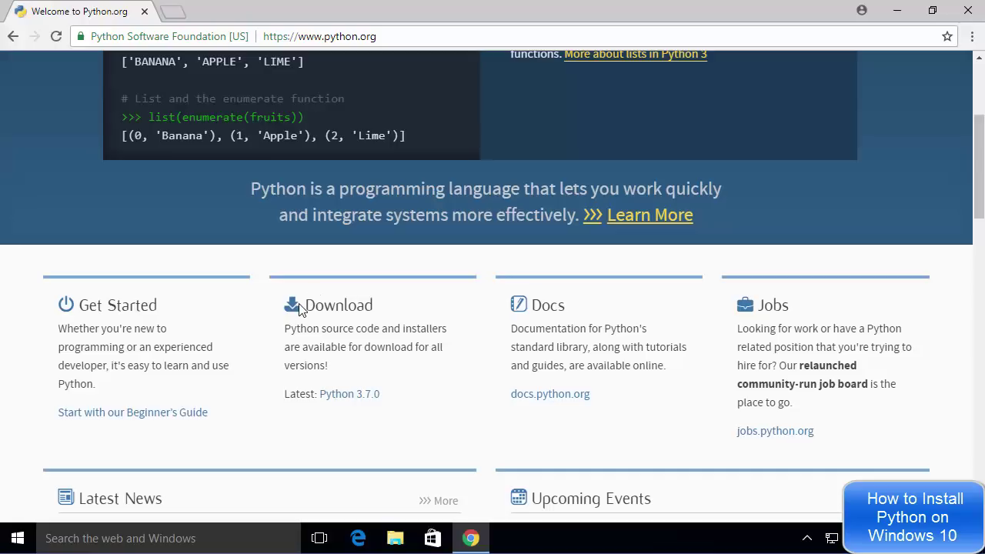
pyautogui.click(337, 405)
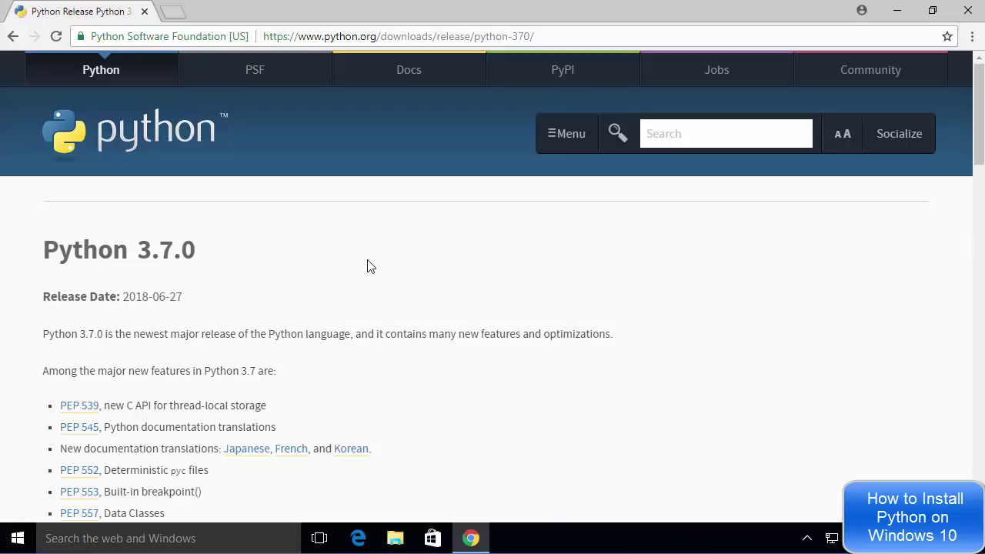
# Step: Download the Windows x86-64 executable installer, run it, and minimize Chrome
pyautogui.scroll(-1, 367, 266)
pyautogui.scroll(-10, 367, 266)
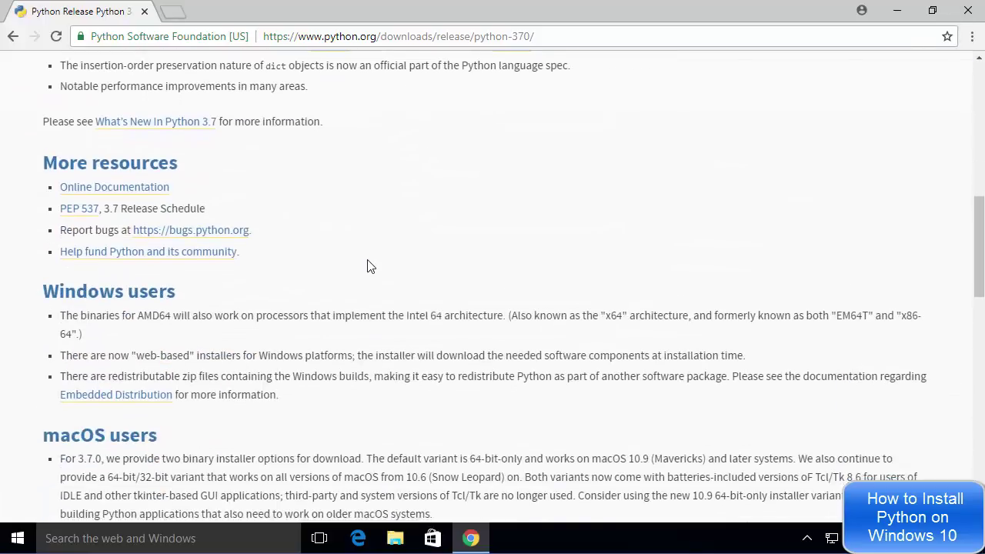
pyautogui.scroll(-4, 367, 264)
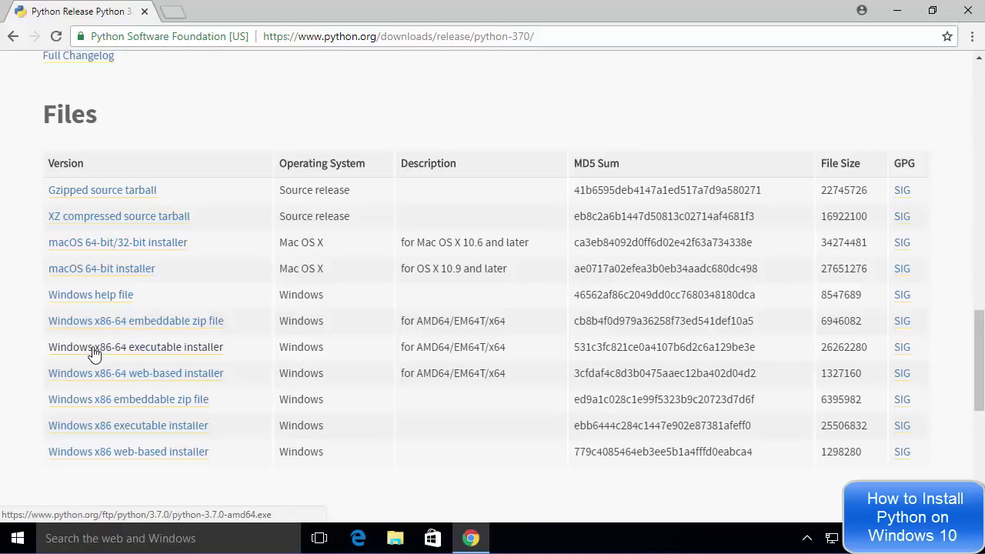
pyautogui.click(137, 354)
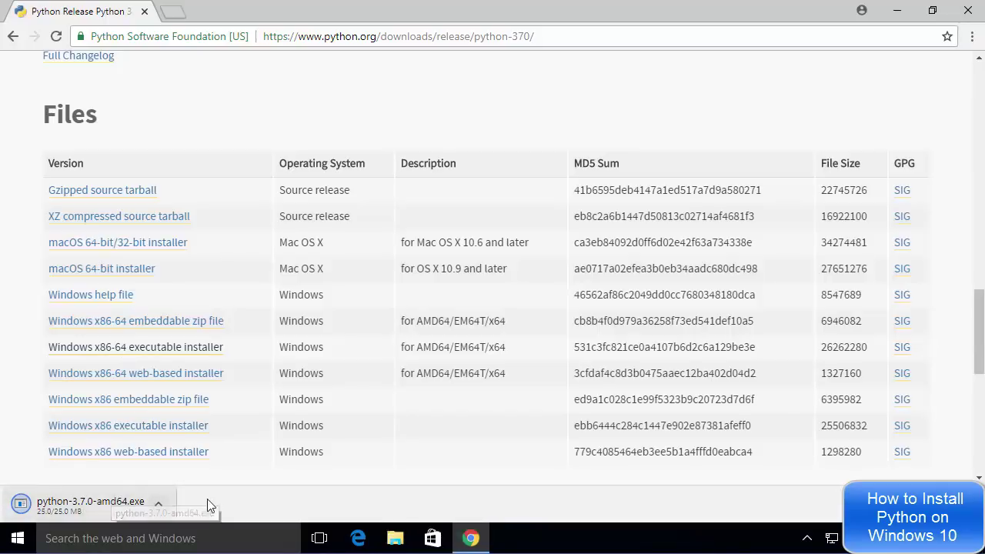
pyautogui.click(108, 506)
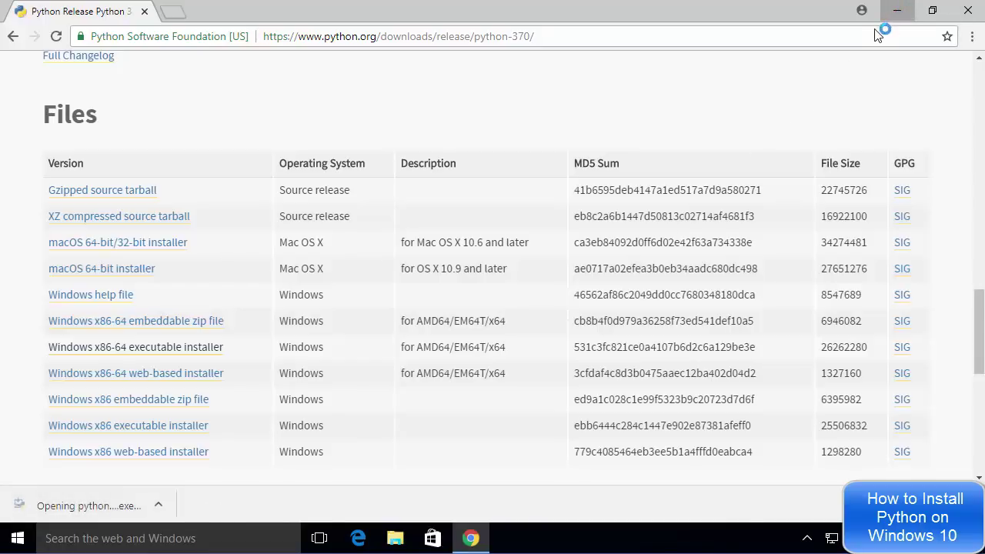
pyautogui.click(894, 11)
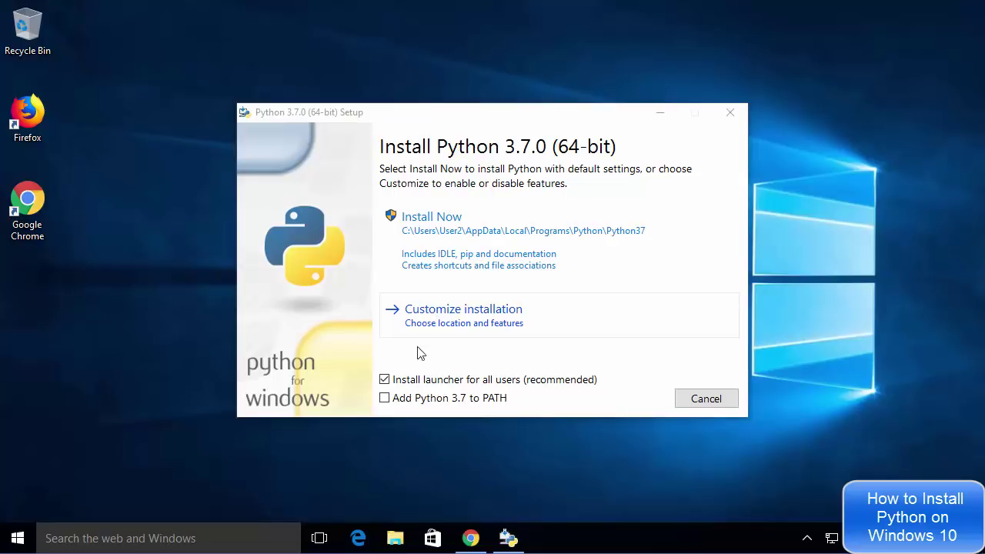
# Step: Tick 'Add Python 3.7 to PATH' and choose Customize installation
pyautogui.click(387, 398)
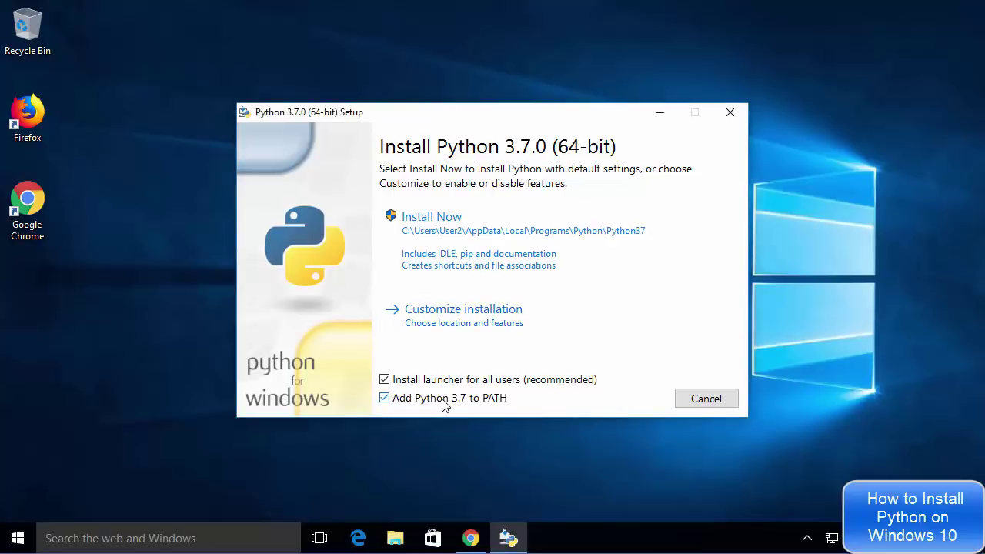
pyautogui.click(451, 325)
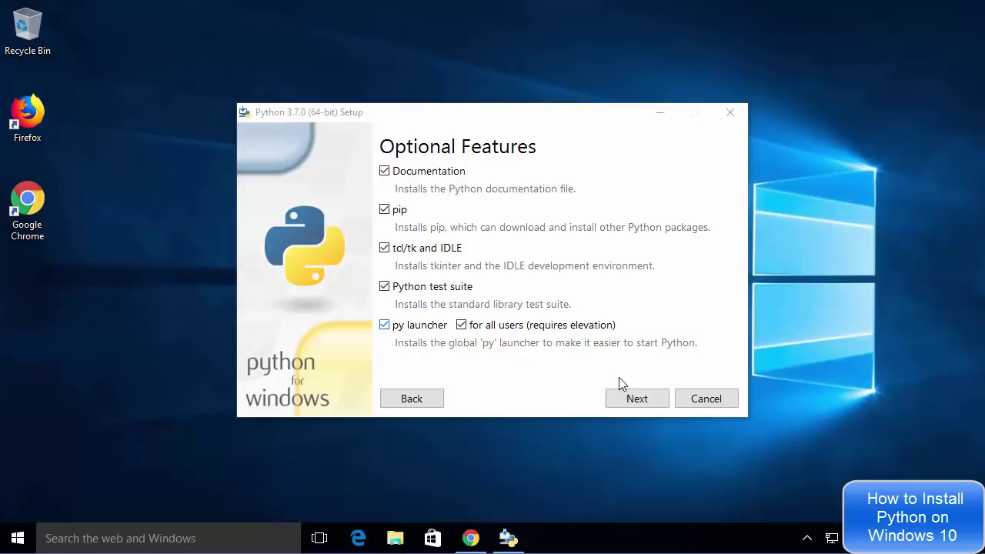
# Step: Keep all optional features and tick 'Install for all users' in Advanced Options
pyautogui.click(636, 400)
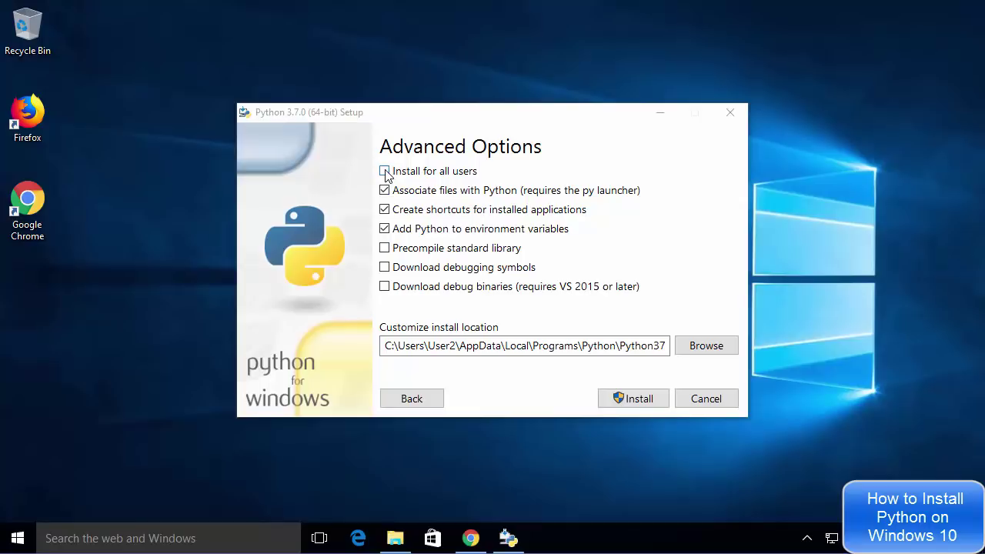
pyautogui.click(400, 224)
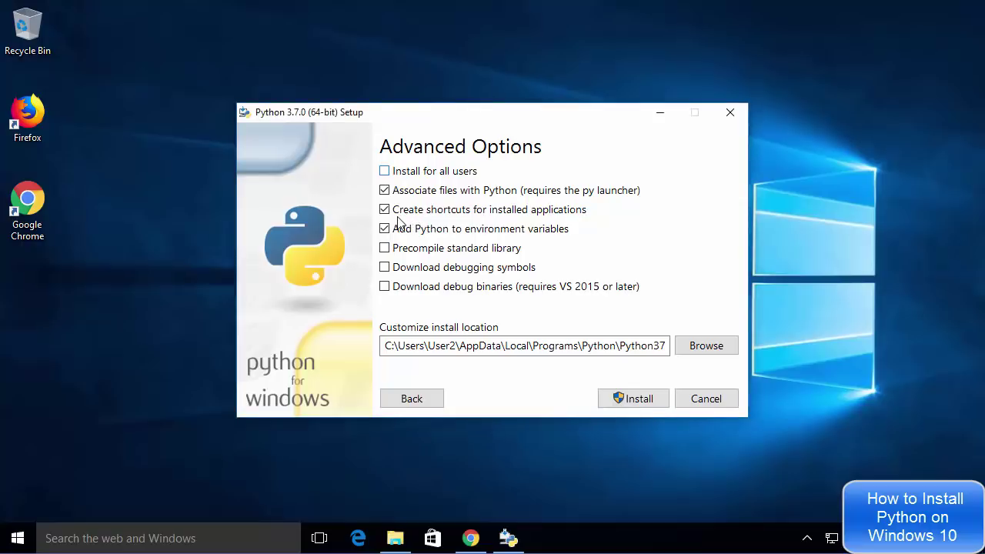
pyautogui.click(385, 171)
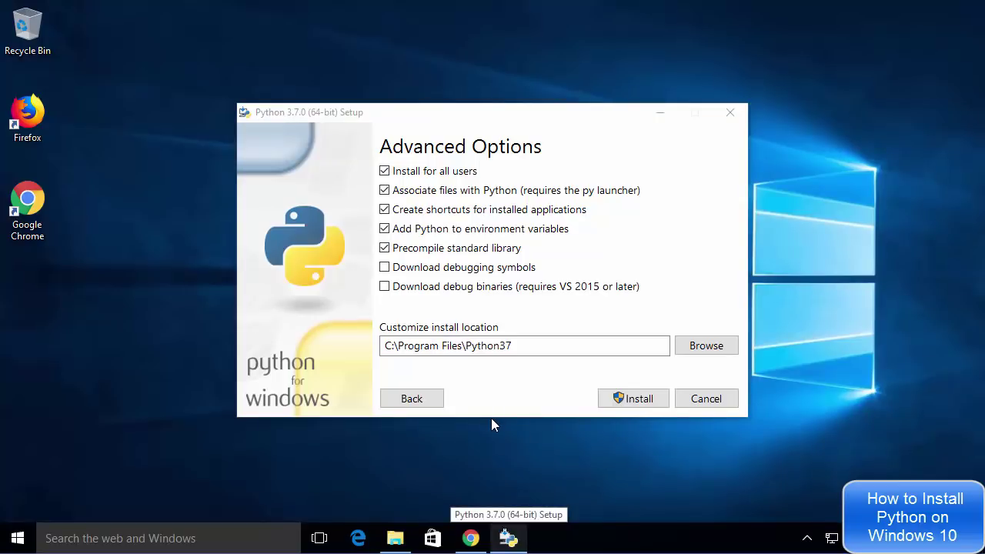
# Step: Create a folder named 'Python' at the root of Local Disk (C:), then minimize Explorer
pyautogui.click(395, 537)
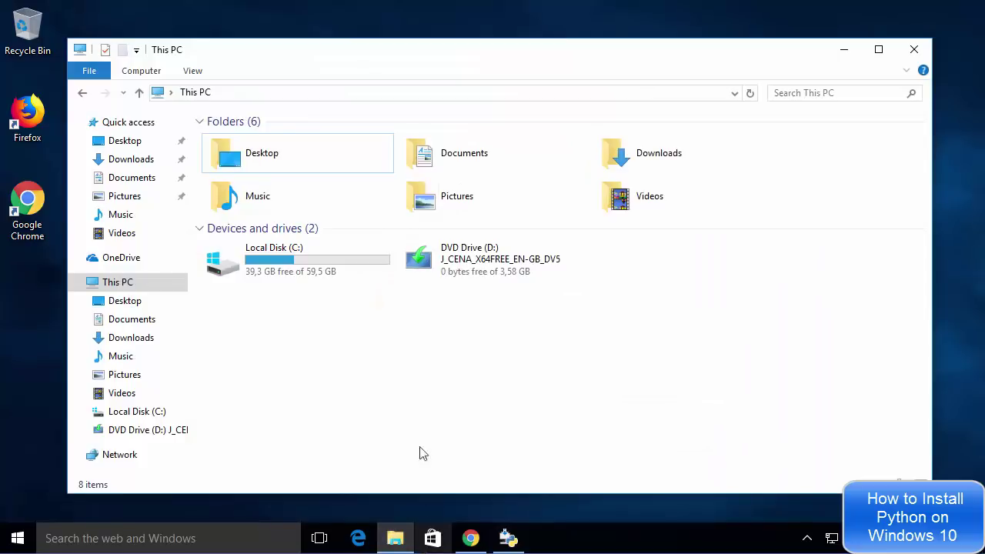
pyautogui.click(296, 267)
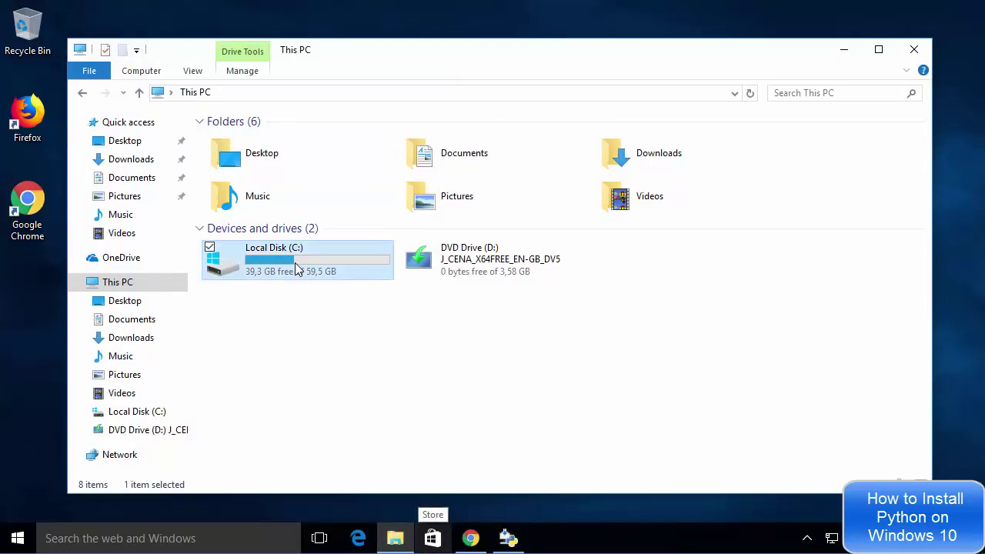
pyautogui.doubleClick(295, 262)
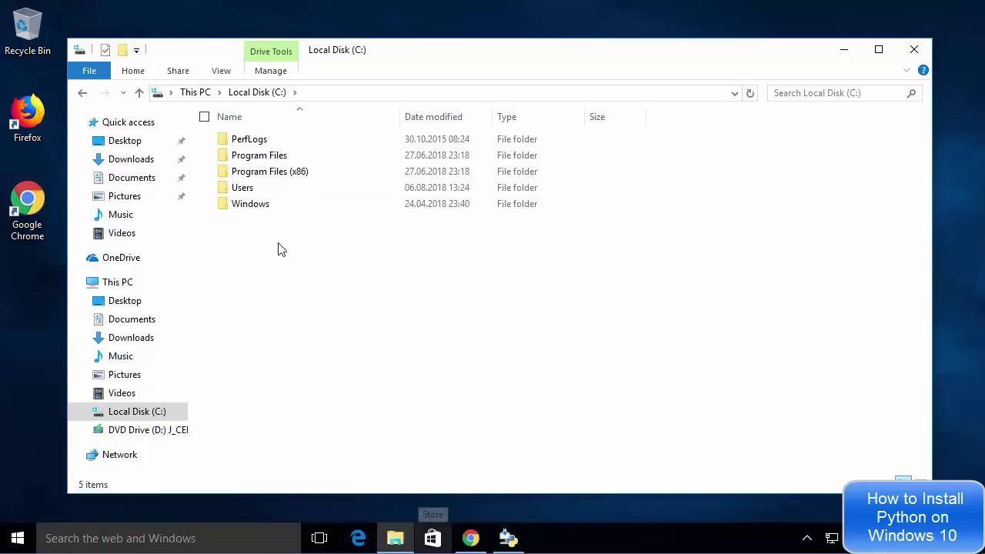
pyautogui.rightClick(279, 245)
pyautogui.moveTo(239, 388)
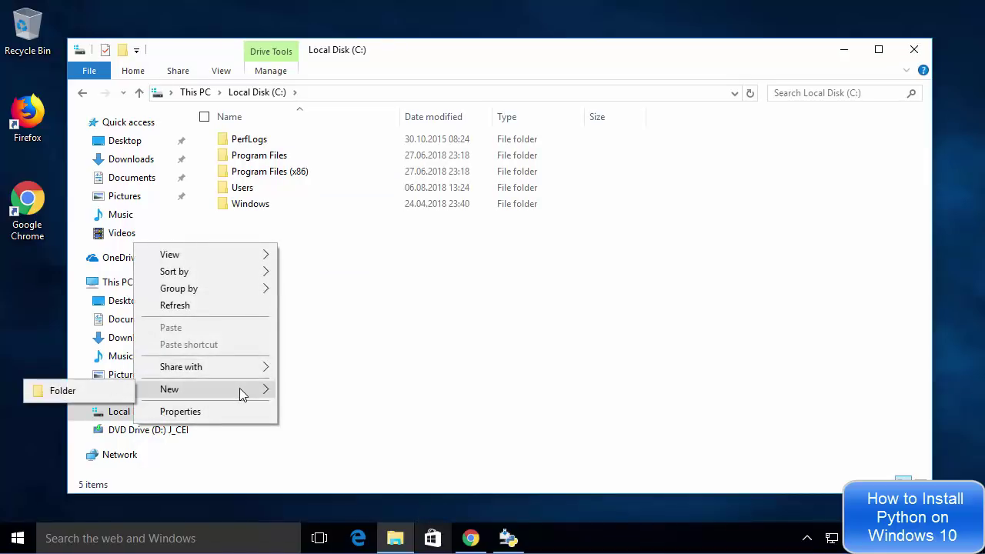
pyautogui.click(80, 391)
pyautogui.write('P')
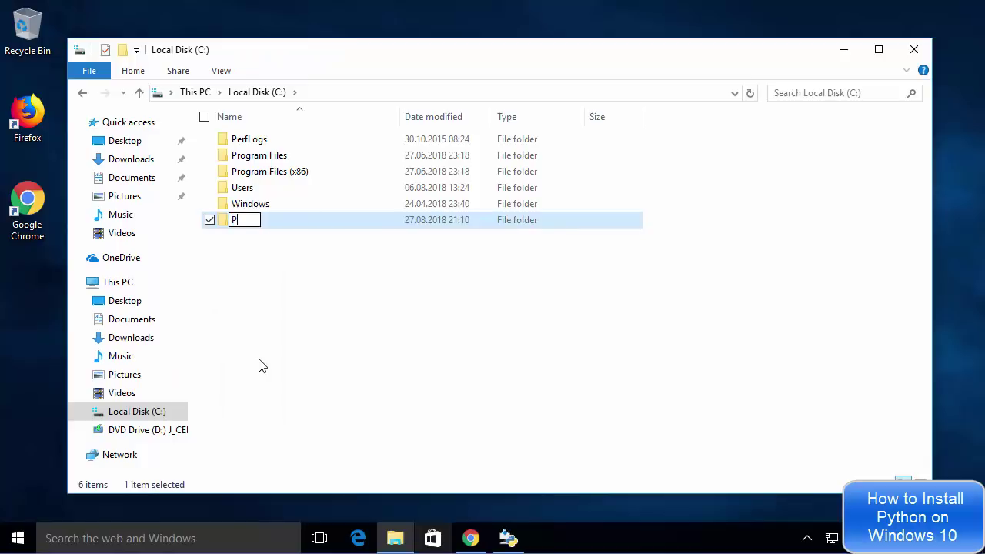
pyautogui.write('ython')
pyautogui.hotkey('ctrl', 'a')
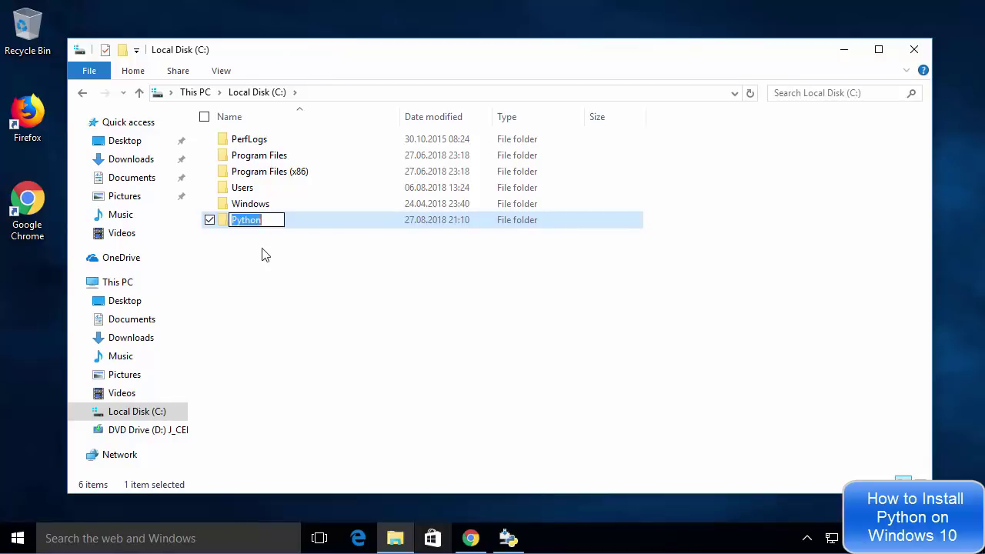
pyautogui.press('Return')
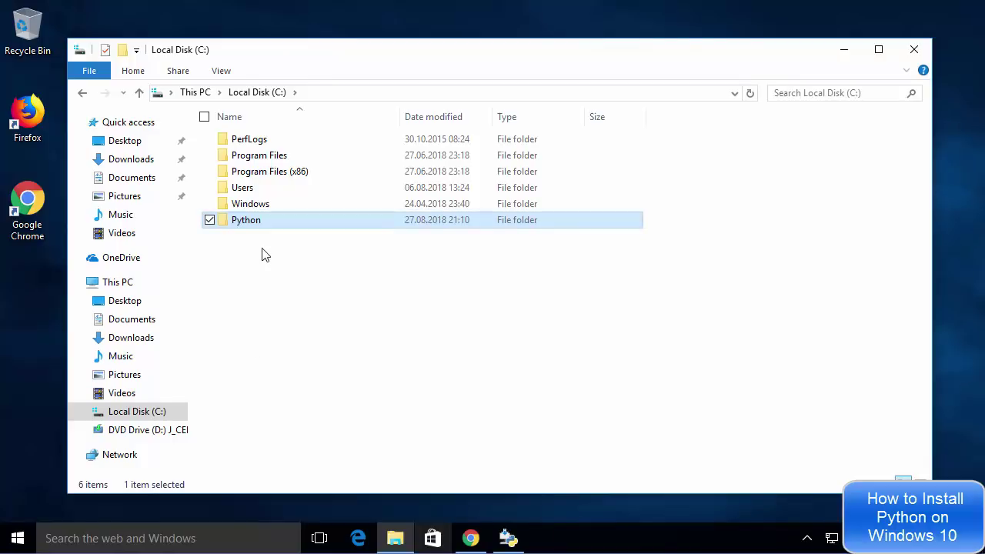
pyautogui.click(844, 50)
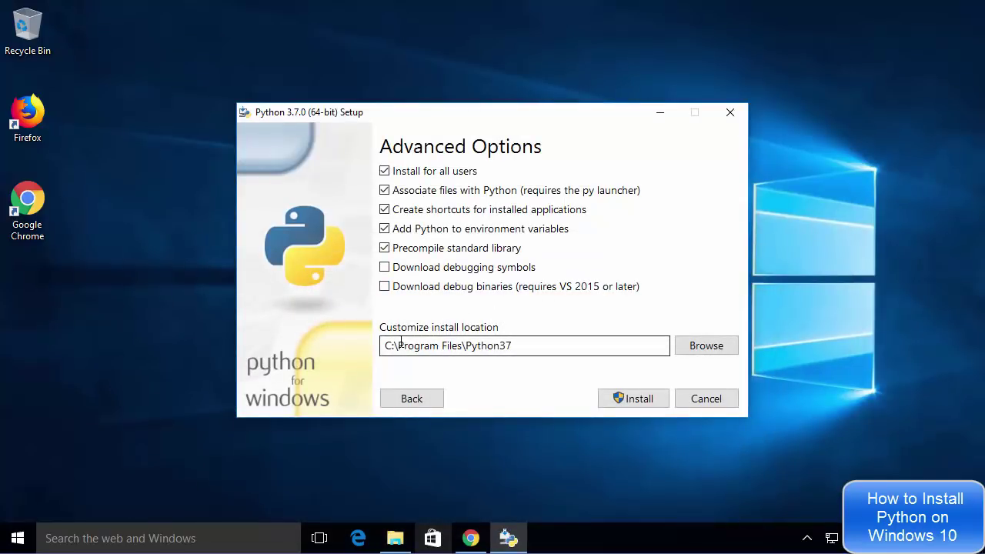
# Step: Change the install location to C:\Python\Python37 and start the installation
pyautogui.moveTo(398, 345); pyautogui.dragTo(461, 348)
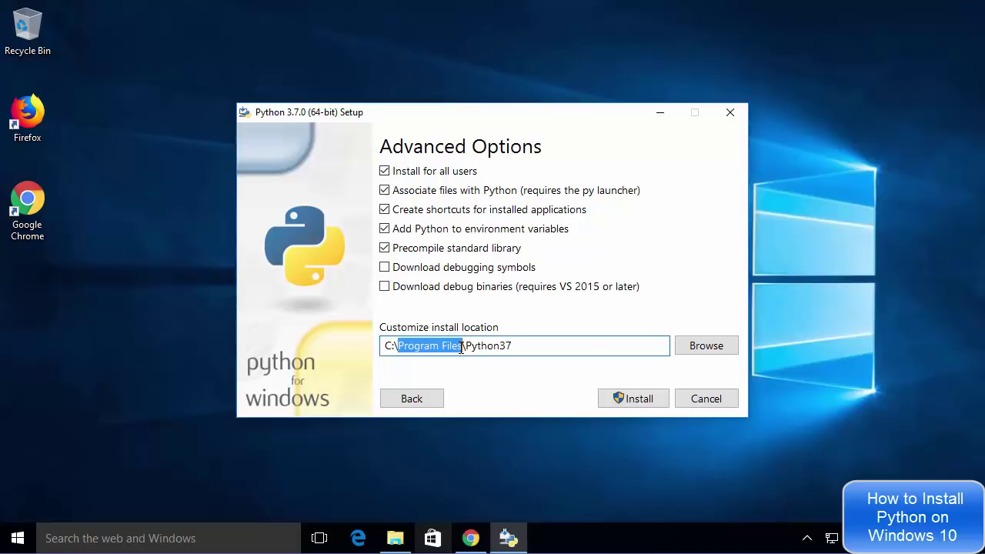
pyautogui.write('Python')
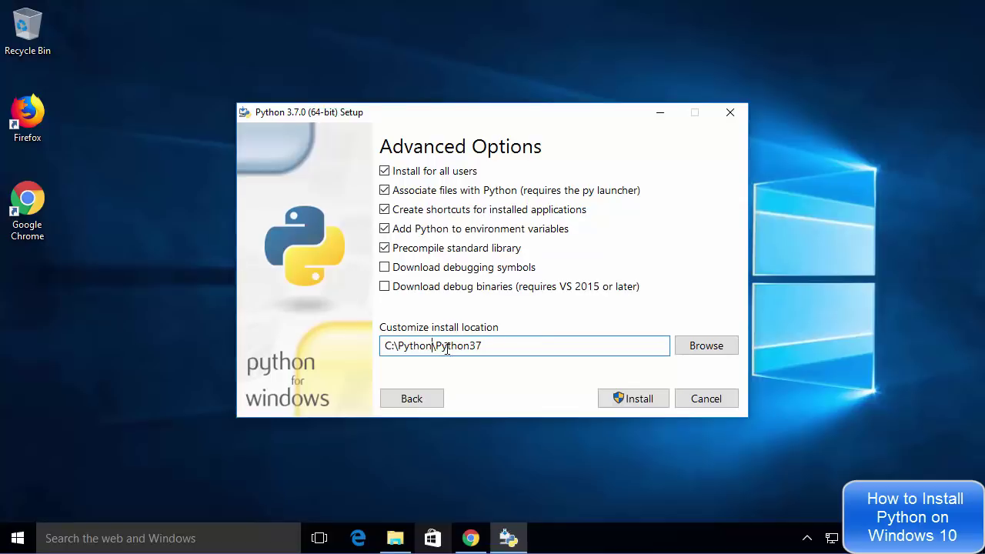
pyautogui.moveTo(483, 346); pyautogui.dragTo(473, 347)
pyautogui.click(497, 348)
pyautogui.moveTo(483, 346); pyautogui.dragTo(386, 346)
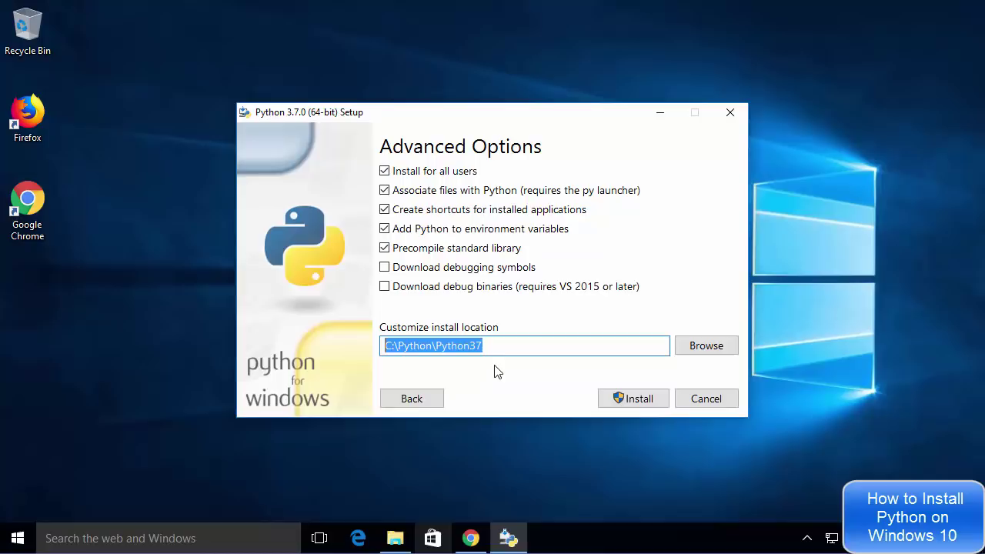
pyautogui.click(561, 371)
pyautogui.click(621, 400)
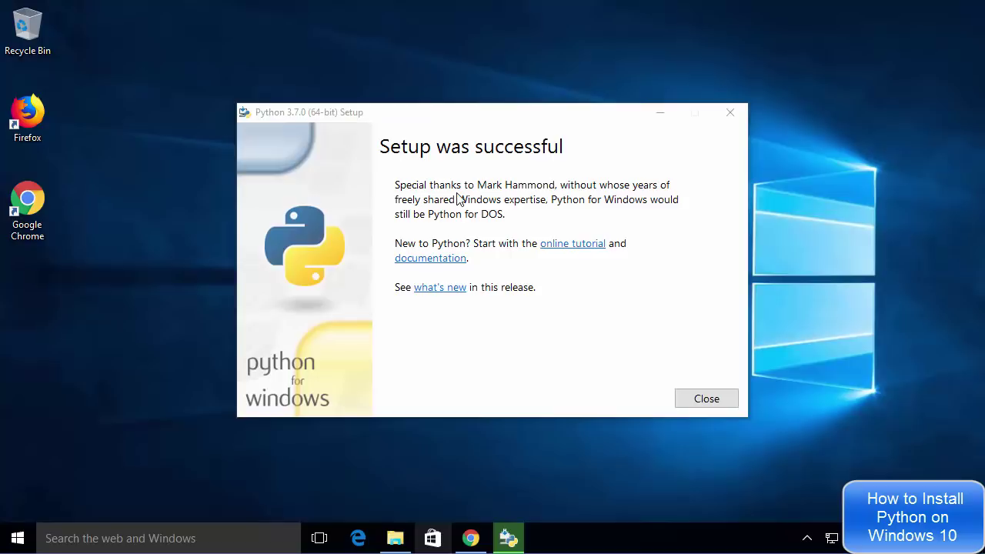
# Step: Close the installer once it reports 'Setup was successful'
pyautogui.click(688, 402)
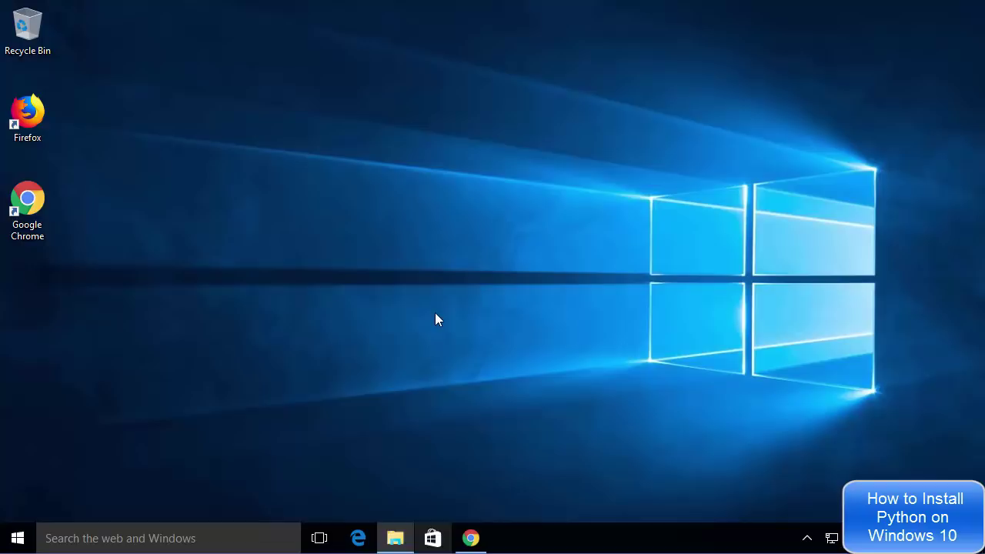
# Step: Search Windows for 'python' from the taskbar search box
pyautogui.click(161, 538)
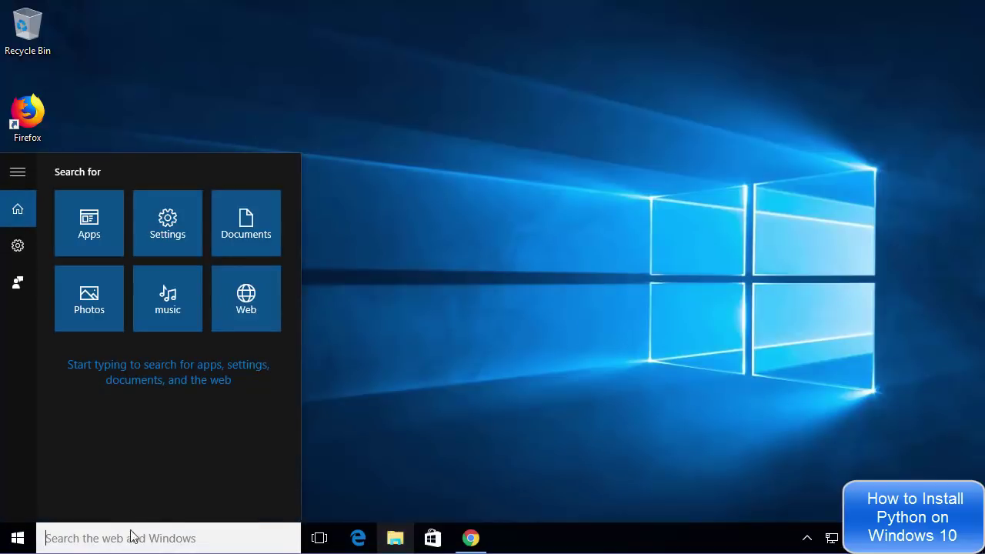
pyautogui.write('p')
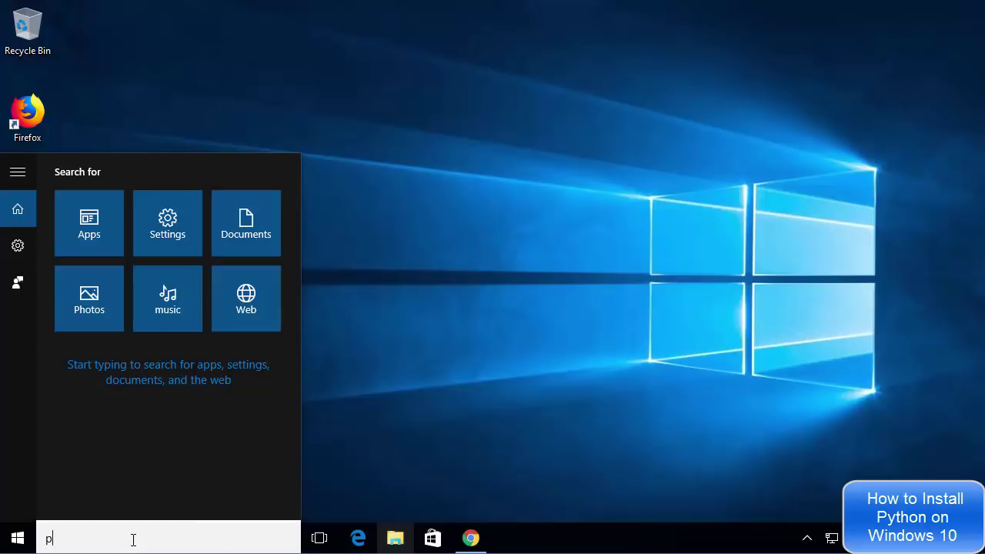
pyautogui.write('ython')
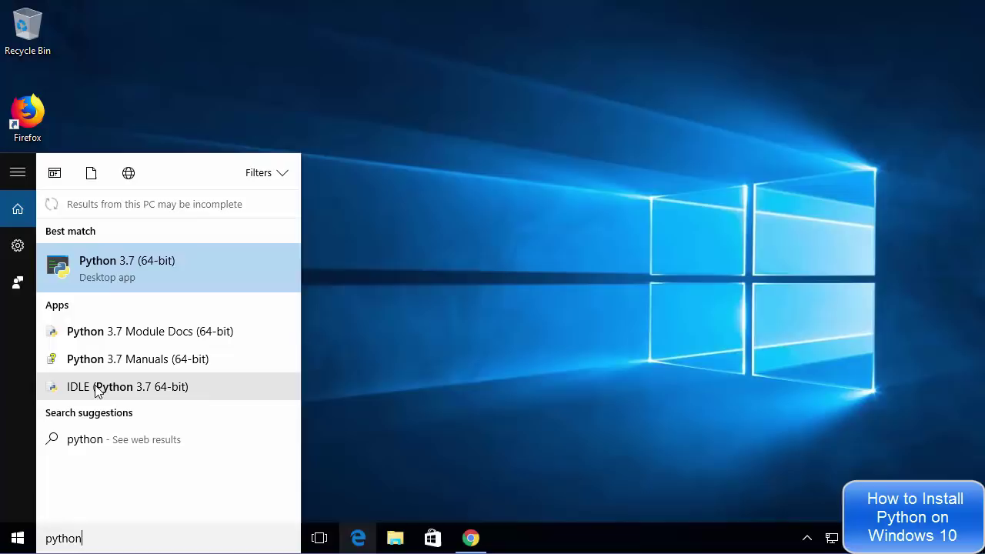
# Step: Run print ("Hello World") in the Python 3.7 (64-bit) console
pyautogui.click(94, 266)
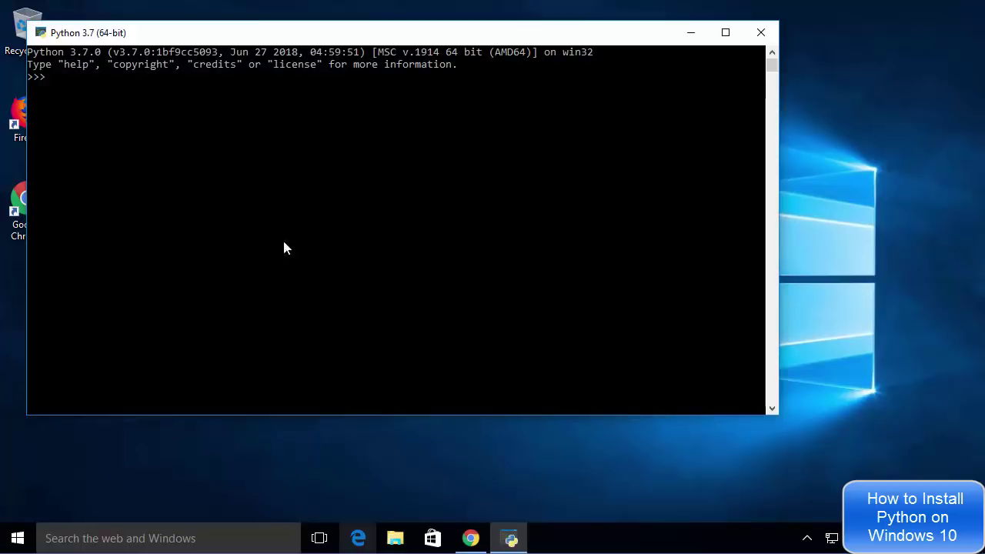
pyautogui.moveTo(373, 32); pyautogui.dragTo(471, 72)
pyautogui.click(374, 158)
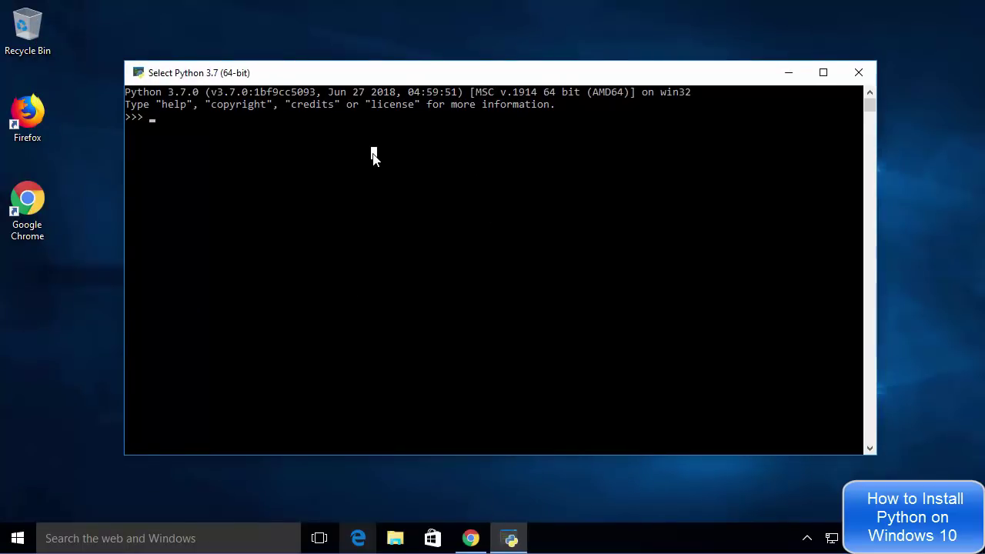
pyautogui.click(160, 116)
pyautogui.write('print')
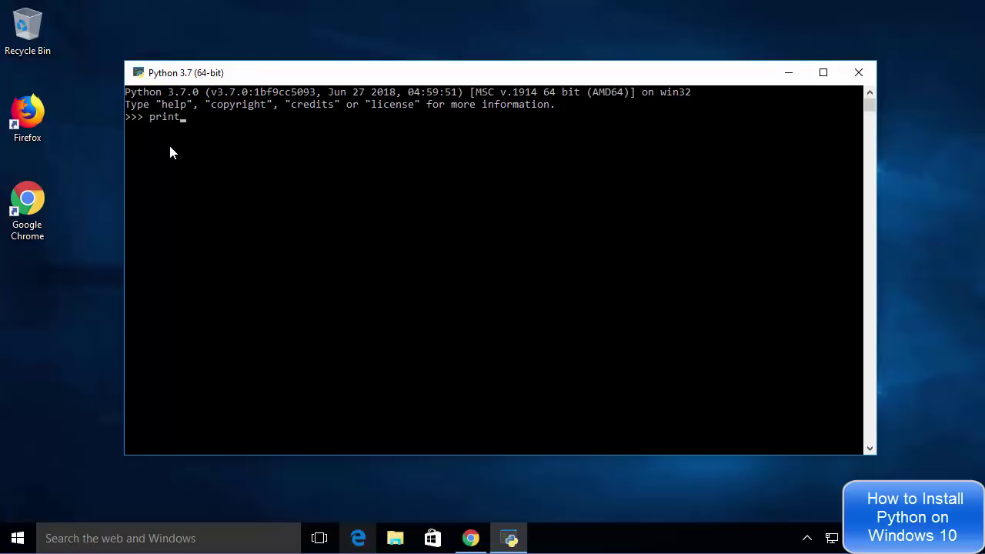
pyautogui.write(' ()""')
pyautogui.press('Left')
pyautogui.write('Hello World')
pyautogui.press('Return')
# Step: Close the Python console and bring Windows search back up
pyautogui.click(633, 264)
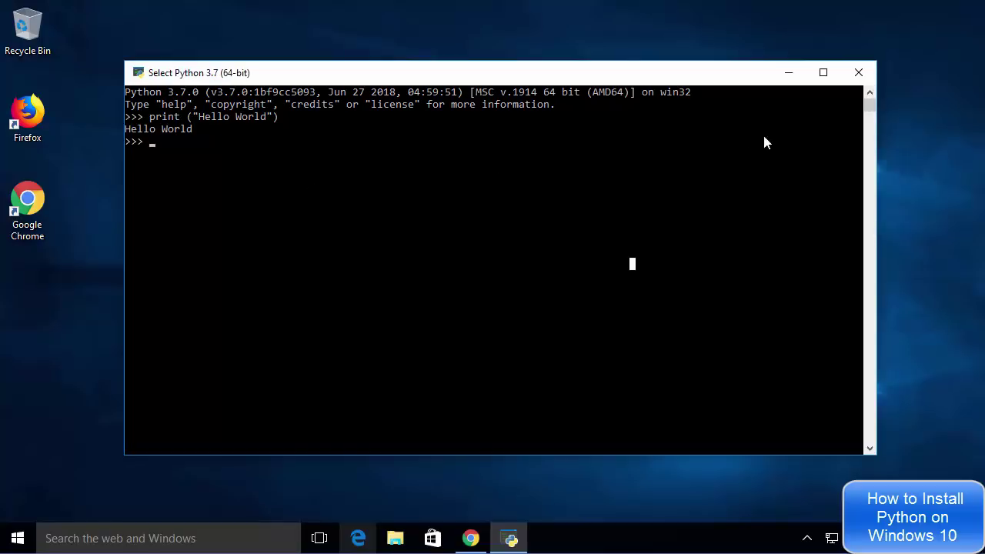
pyautogui.click(858, 75)
pyautogui.click(156, 538)
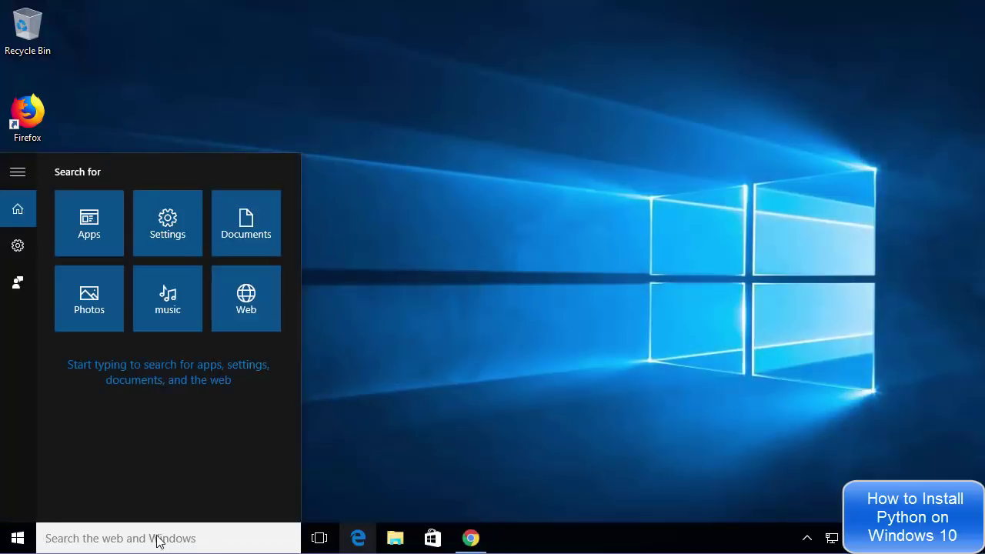
# Step: Search Windows for 'python' and launch IDLE (Python 3.7 64-bit) from the results
pyautogui.write('python')
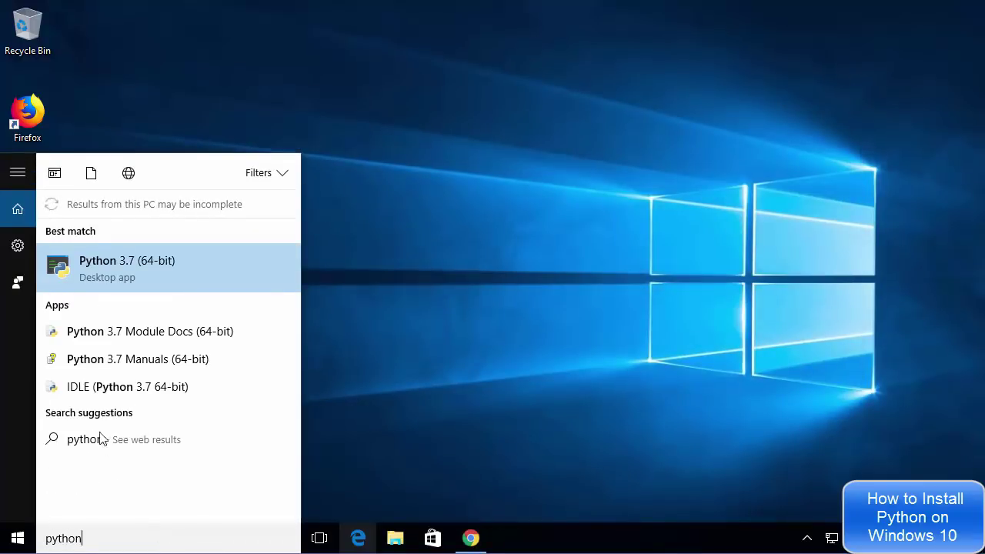
pyautogui.click(89, 395)
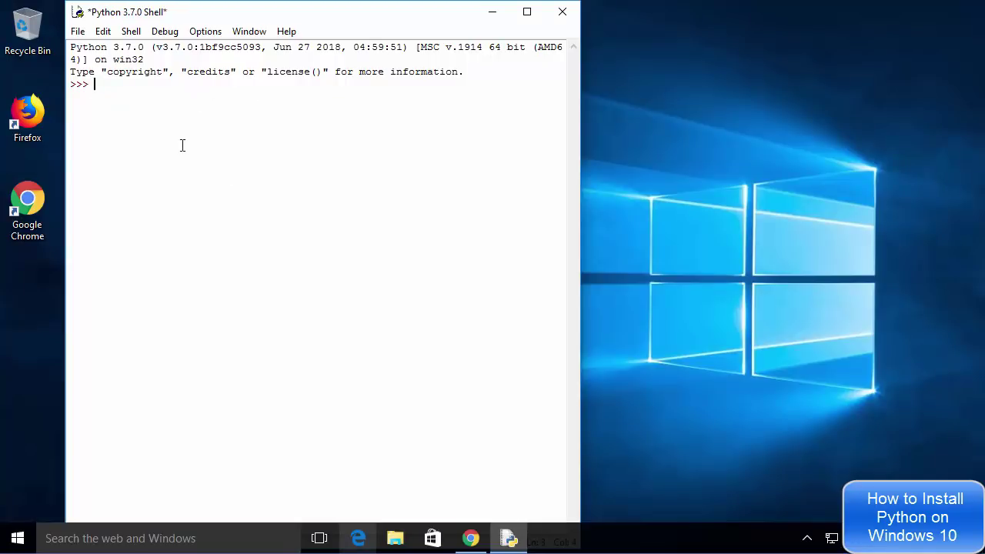
# Step: Run print("Hello World") in the IDLE shell, check the Hello World output, then close the shell
pyautogui.write('print')
pyautogui.write(' ()')
pyautogui.write('""')
pyautogui.write('Hello ')
pyautogui.write('World')
pyautogui.press('Return')
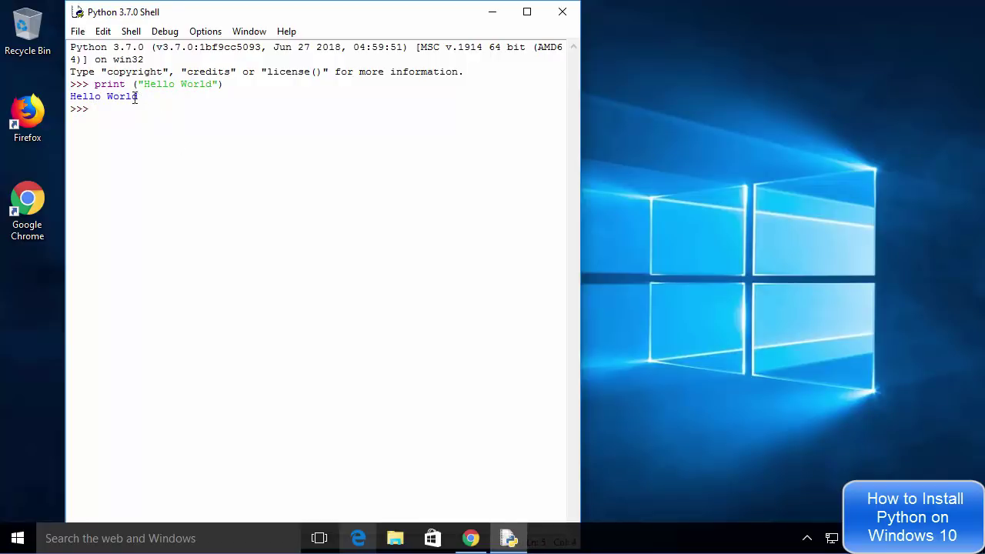
pyautogui.moveTo(139, 97); pyautogui.dragTo(77, 95)
pyautogui.click(100, 110)
pyautogui.click(561, 13)
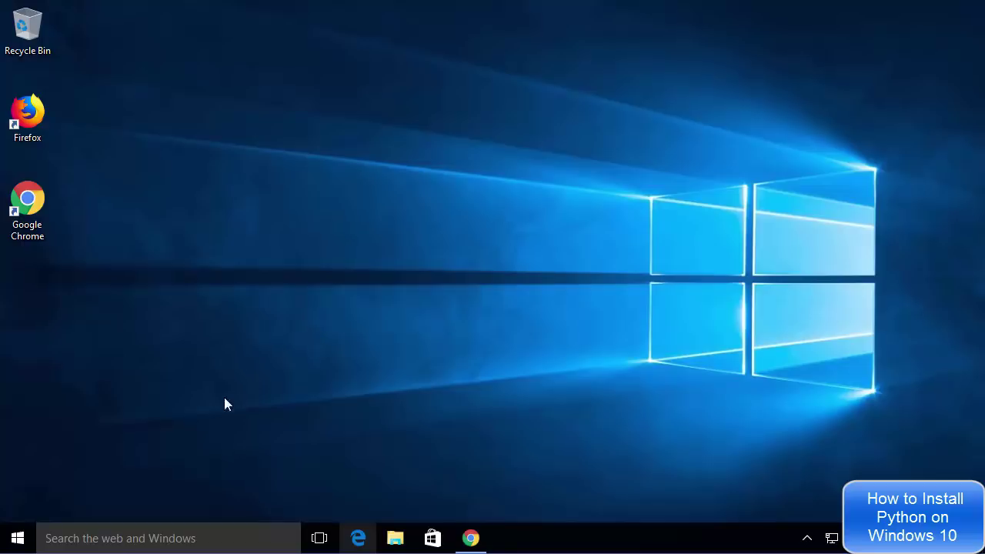
# Step: Open Command Prompt from the Start right-click menu and start python 3.7.0
pyautogui.rightClick(17, 538)
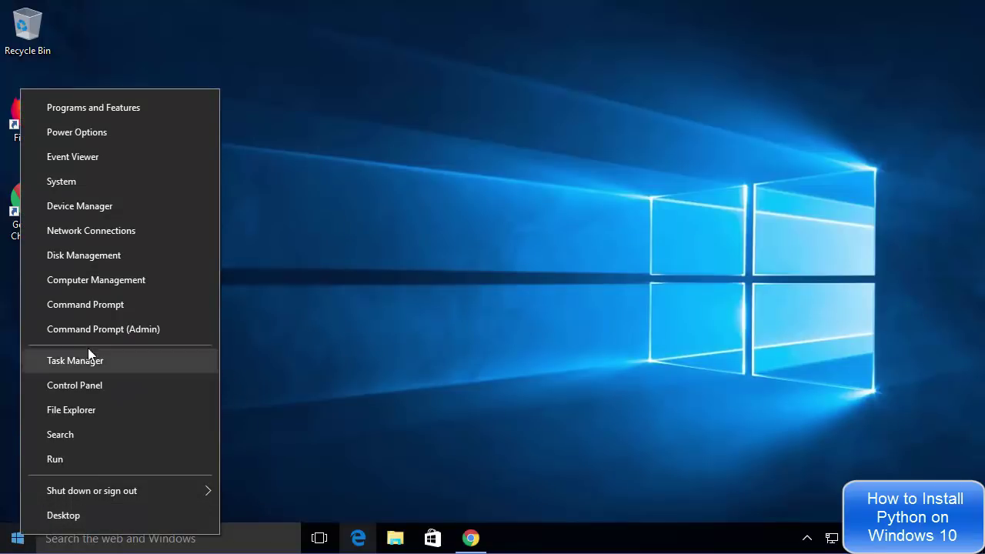
pyautogui.click(80, 307)
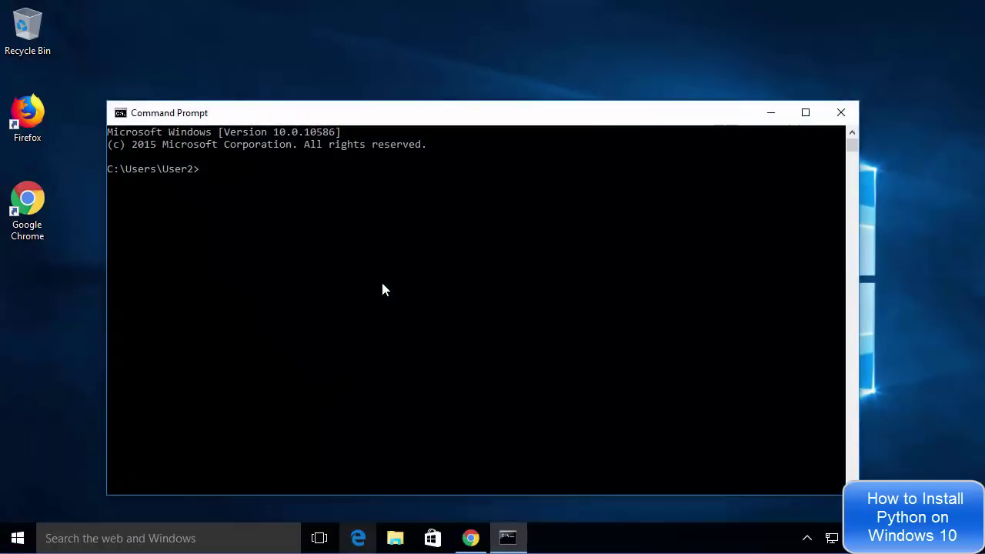
pyautogui.click(382, 284)
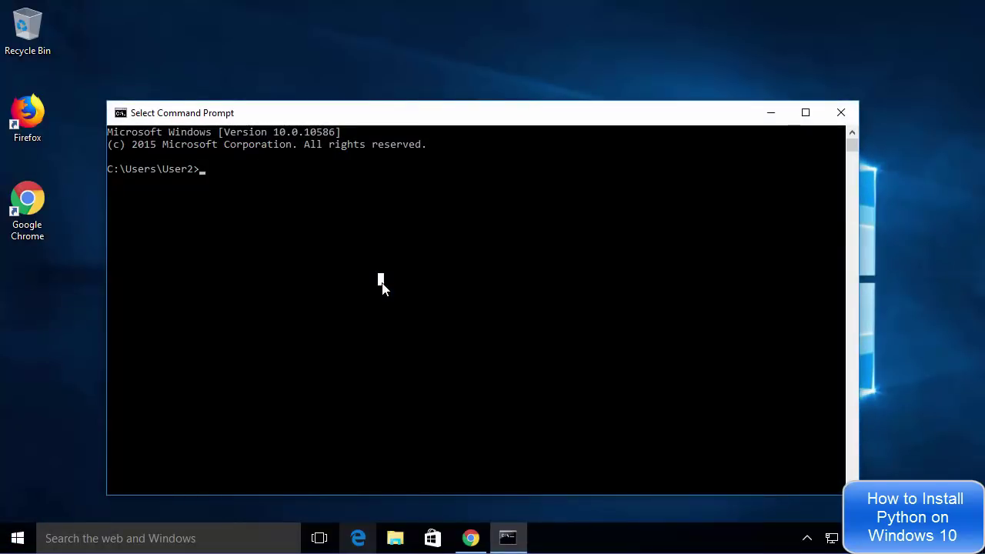
pyautogui.write('py')
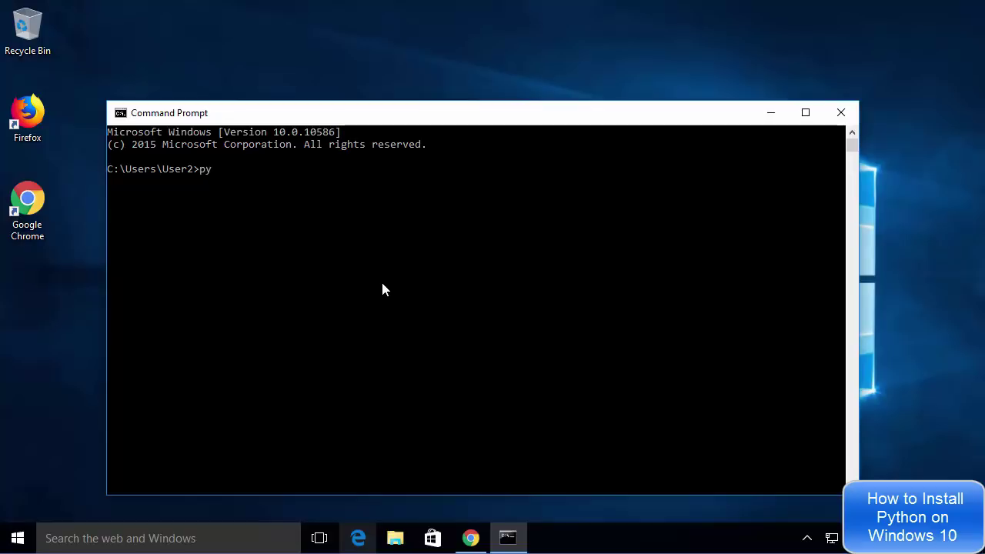
pyautogui.write('thon')
pyautogui.press('Return')
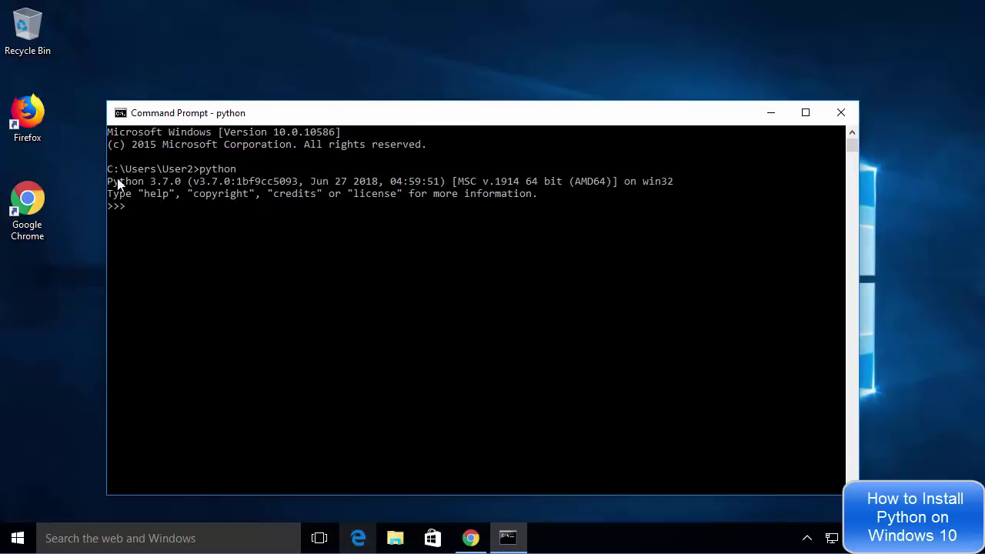
# Step: Run print("Hello World") in the command-line Python session to print Hello World
pyautogui.click(170, 244)
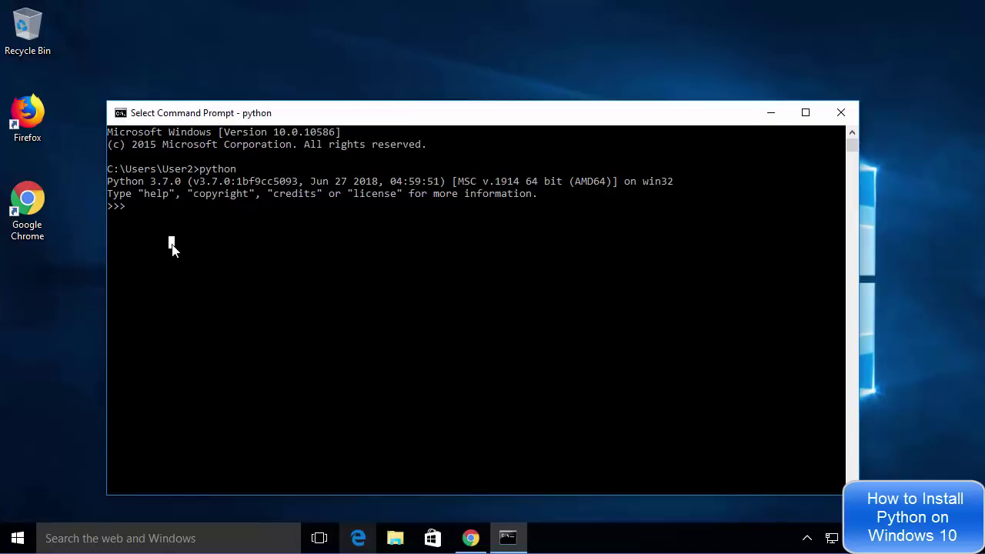
pyautogui.click(145, 206)
pyautogui.write('prin')
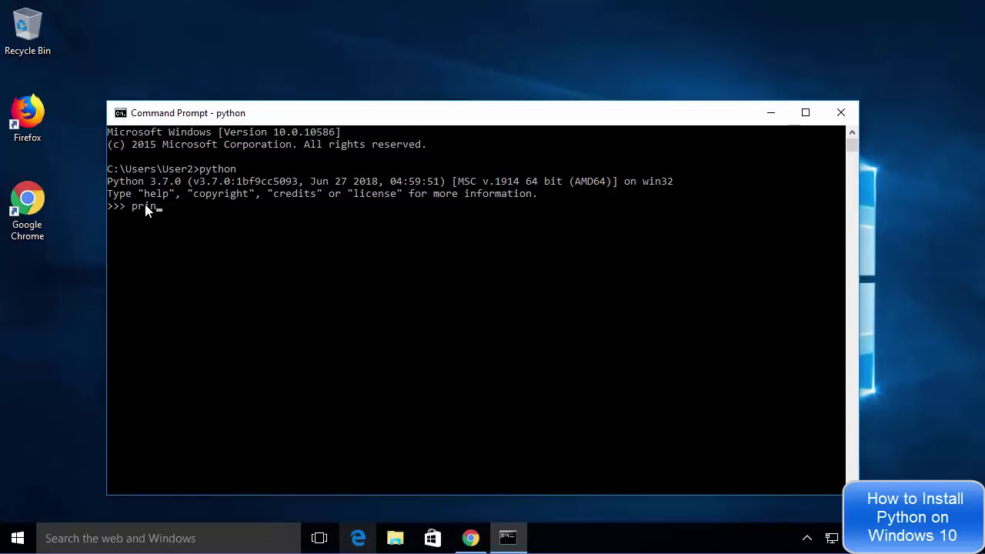
pyautogui.write('t(')
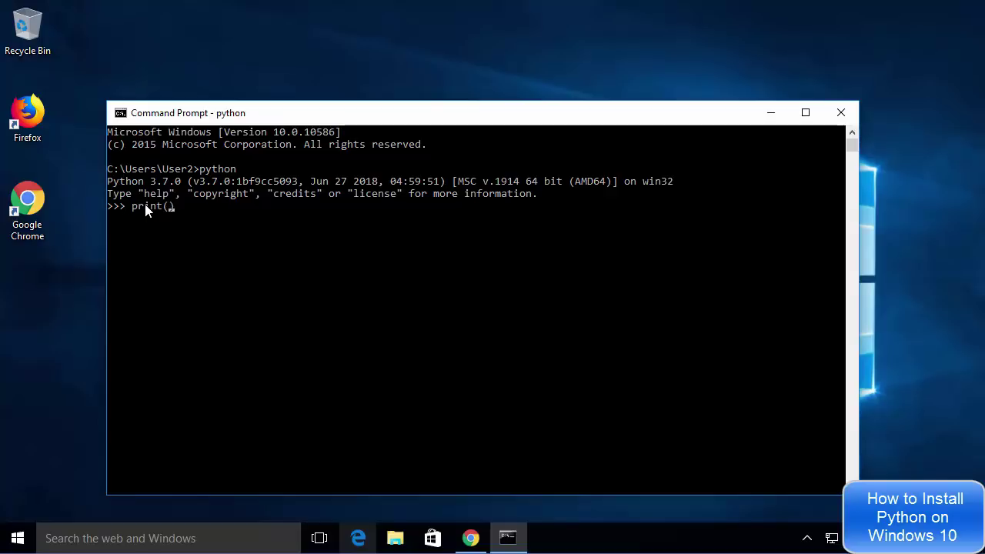
pyautogui.write('"")Hello W')
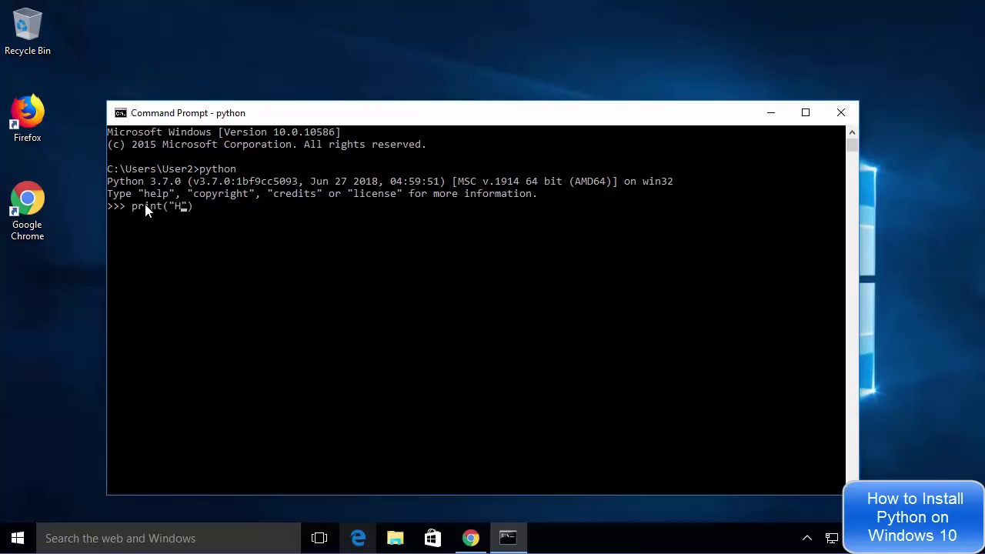
pyautogui.write('orld')
pyautogui.press('Return')
pyautogui.click(191, 354)
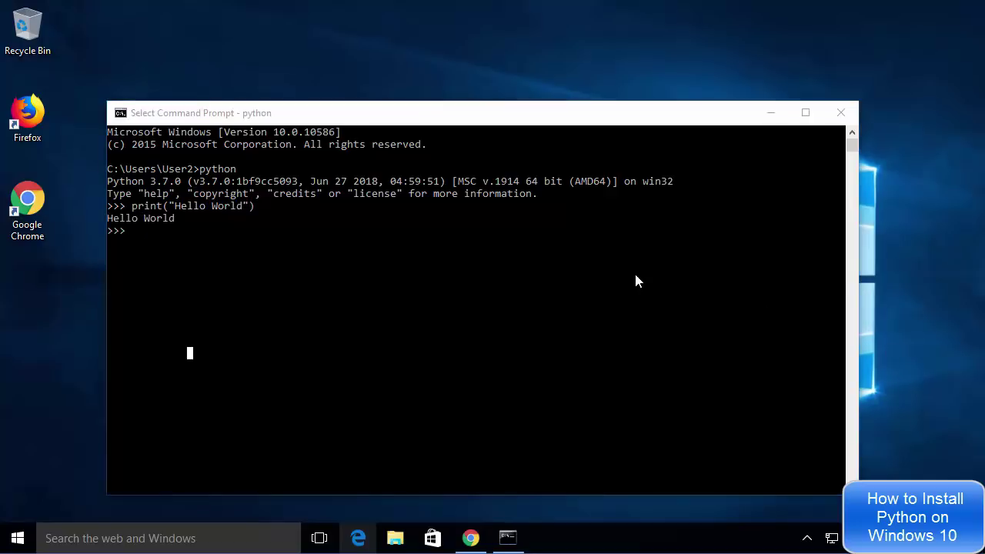